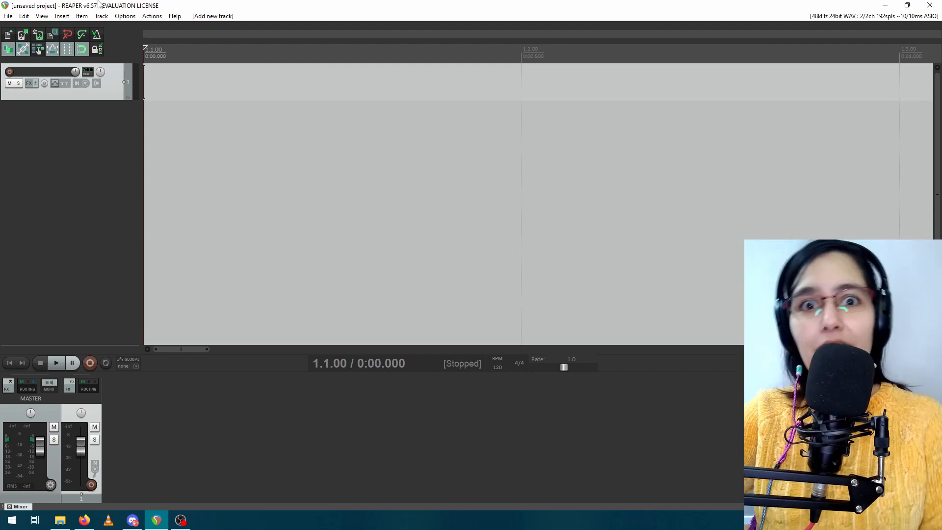
left_click(13, 18)
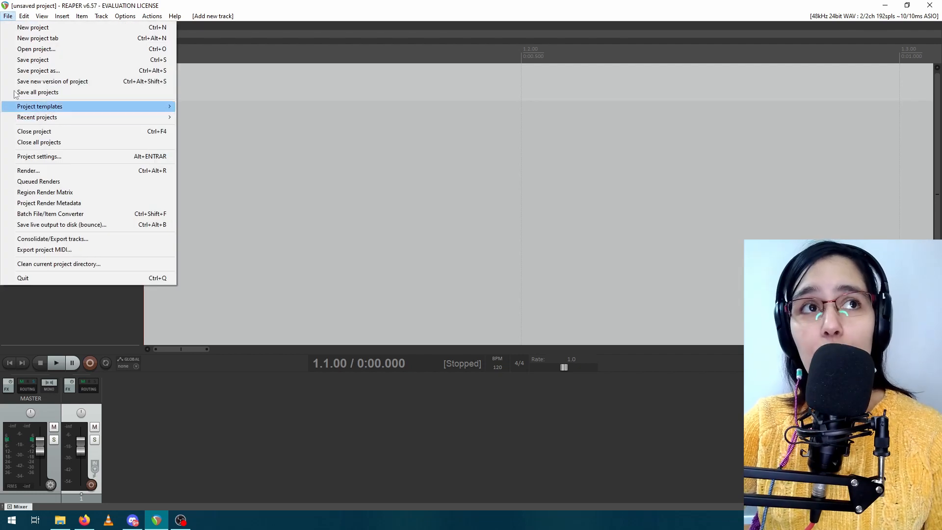
mouse_move(62, 16)
left_click(143, 5)
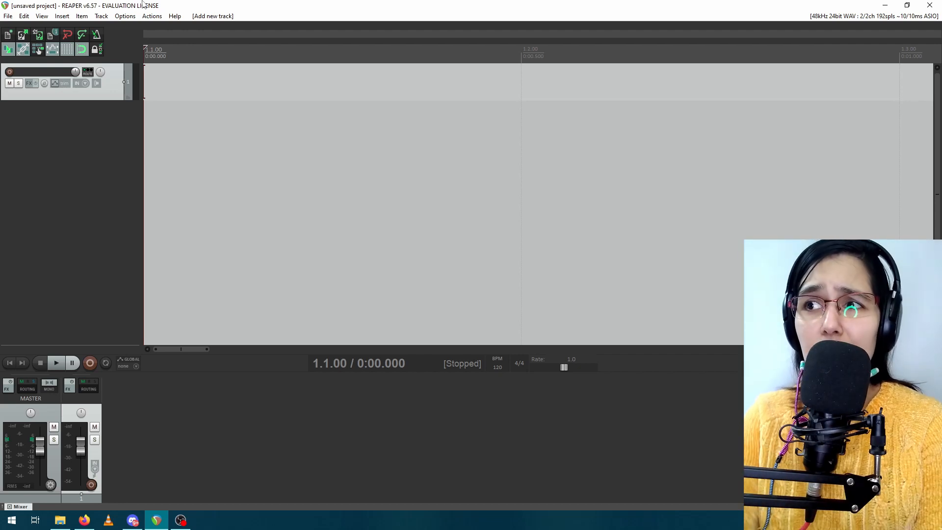
left_click(70, 172)
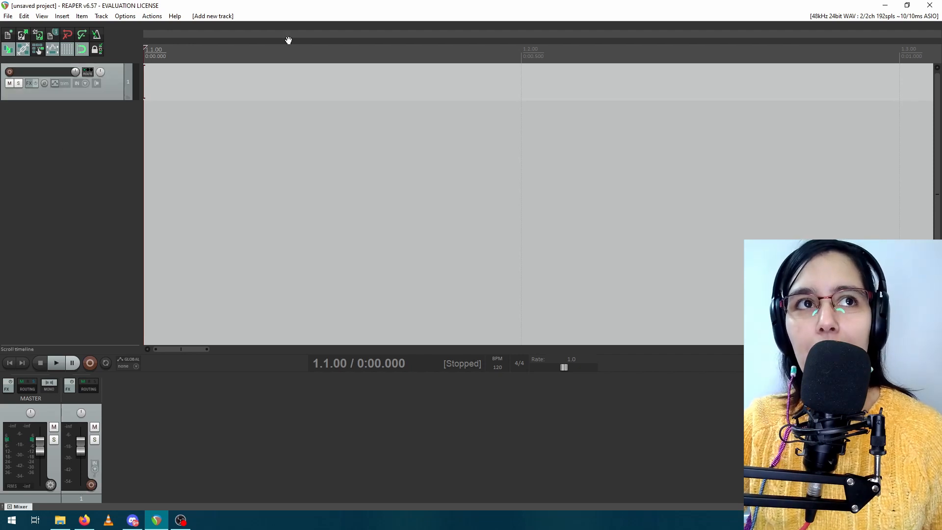
Insert a second empty track below track 1.
right_click(60, 138)
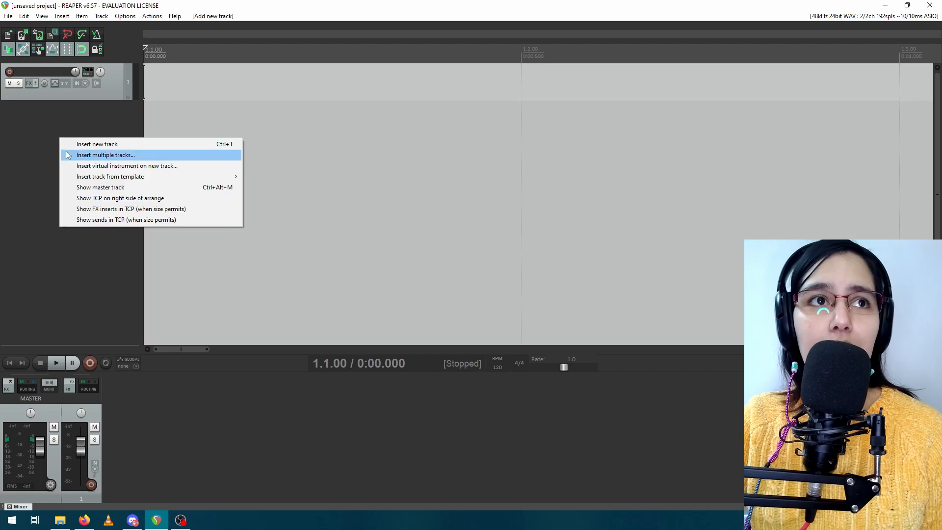
left_click(97, 144)
left_click(107, 93)
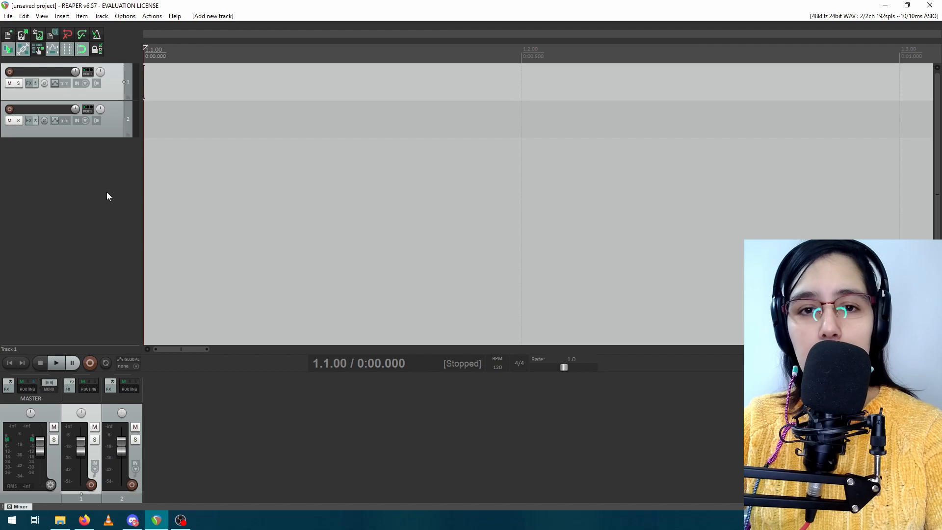
right_click(111, 83)
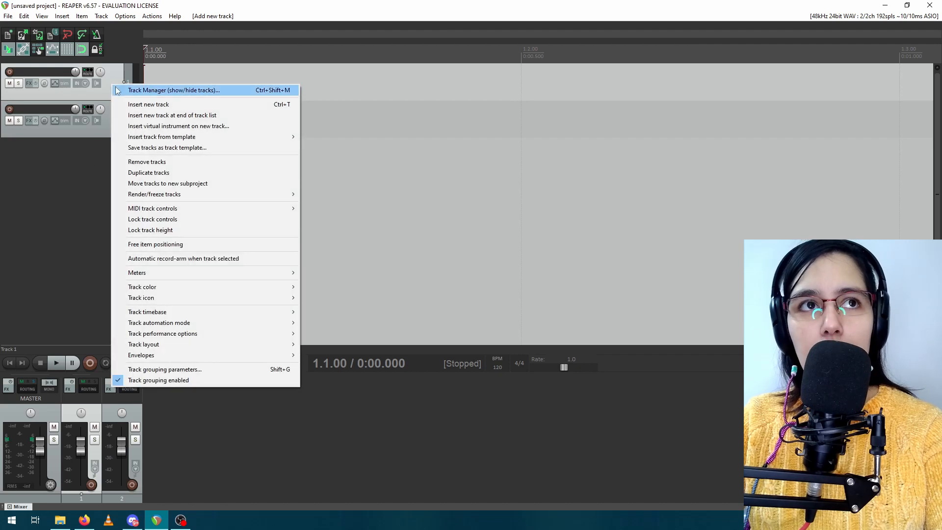
left_click(206, 4)
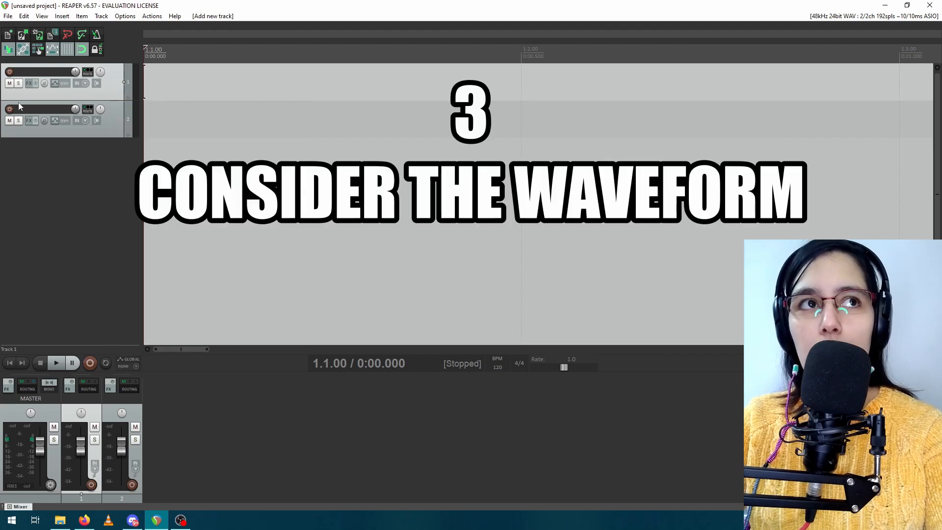
Arm track 1, record a short vocal take on it, and trim the end of the item to 0:04.000.
left_click(9, 73)
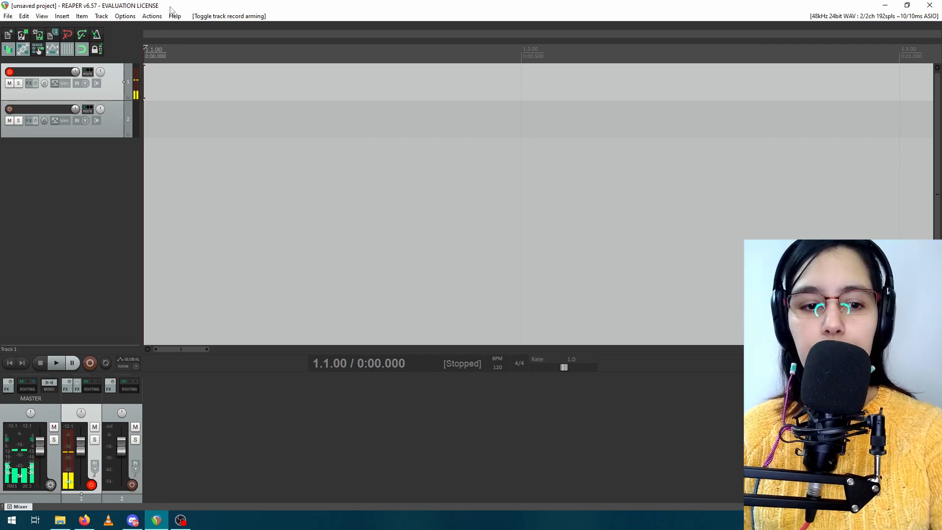
key("ctrl+r")
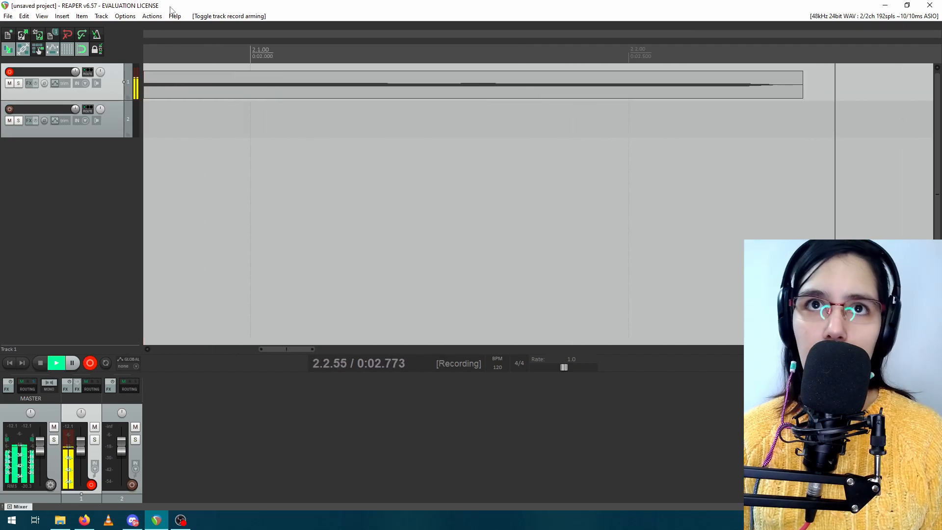
key("ctrl+r")
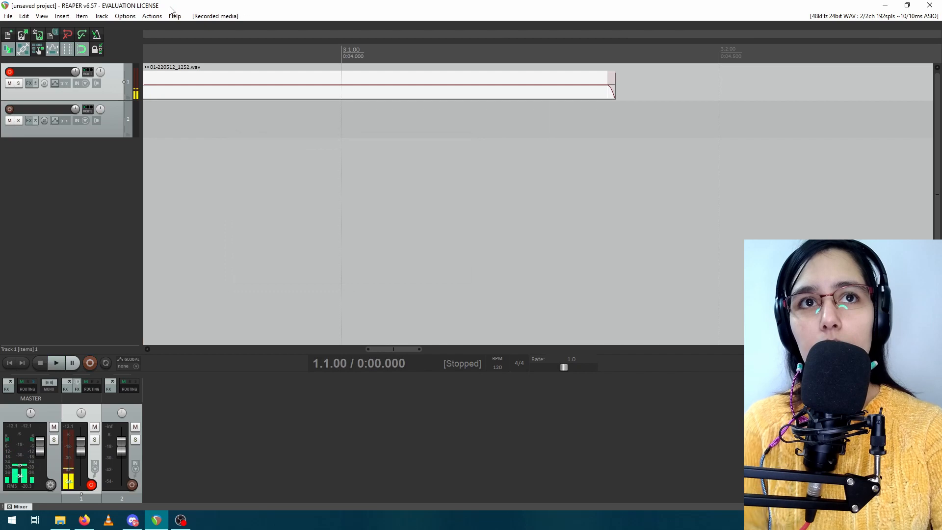
scroll(428, 63, "down", 5)
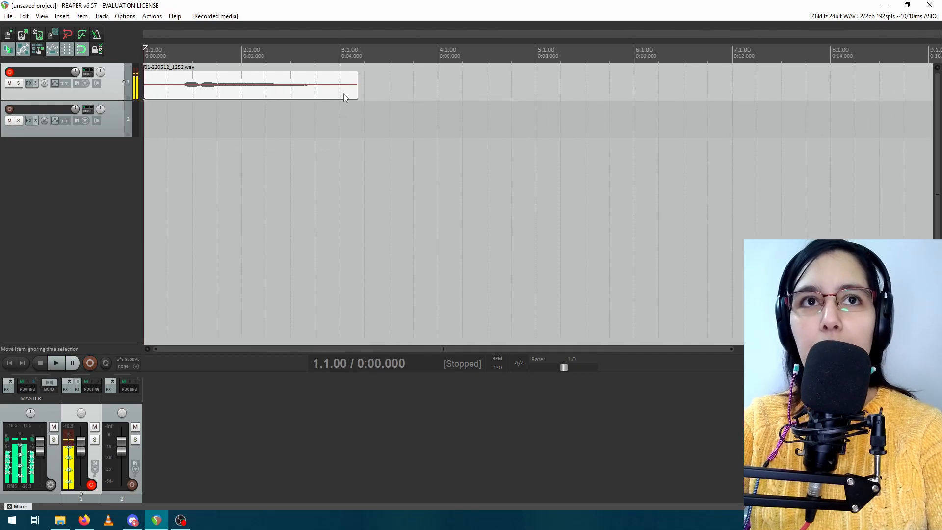
mouse_move(355, 95)
left_mouse_down()
mouse_move(320, 93)
mouse_move(339, 93)
left_mouse_up()
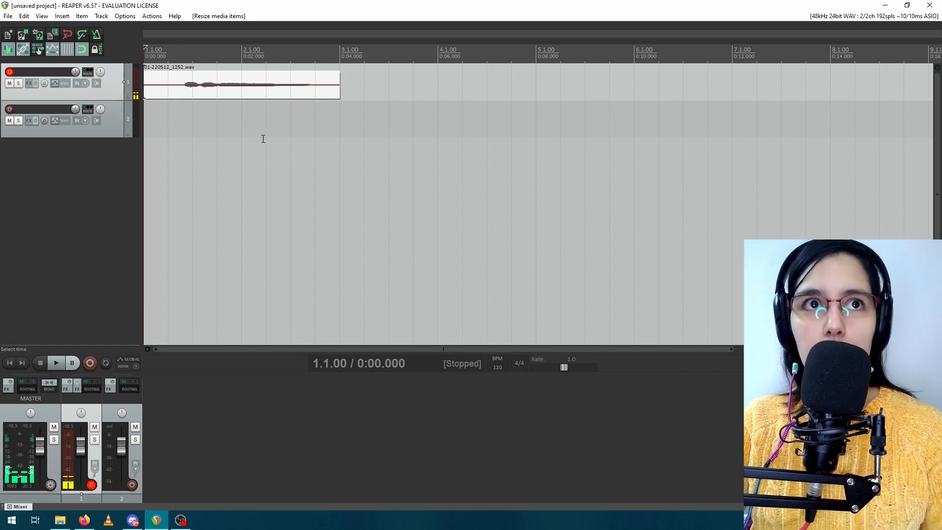
Disarm track 1 and play back the recorded take from 0:00.500.
left_click(177, 116)
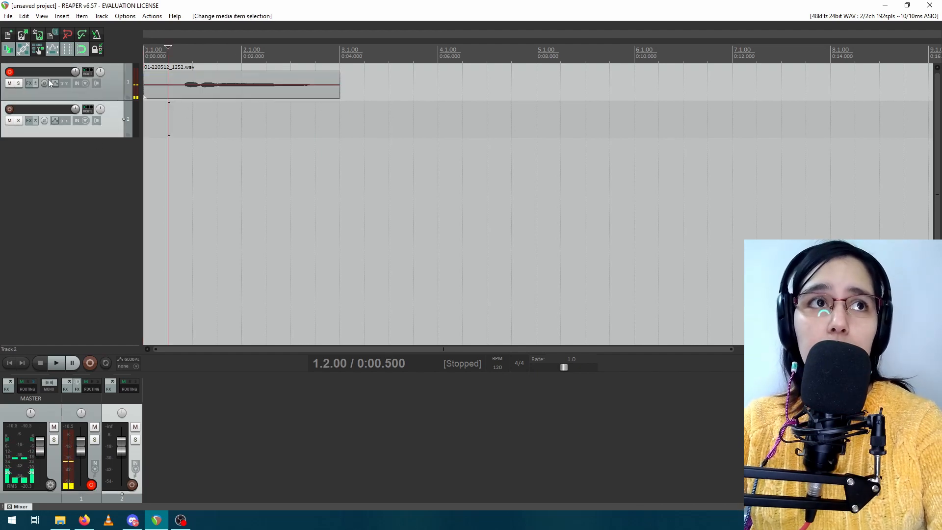
left_click(9, 72)
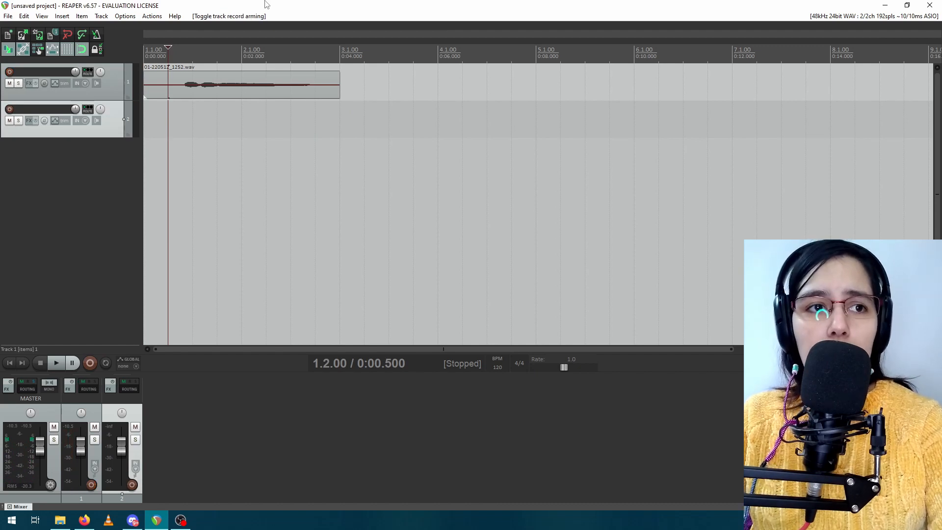
key("space")
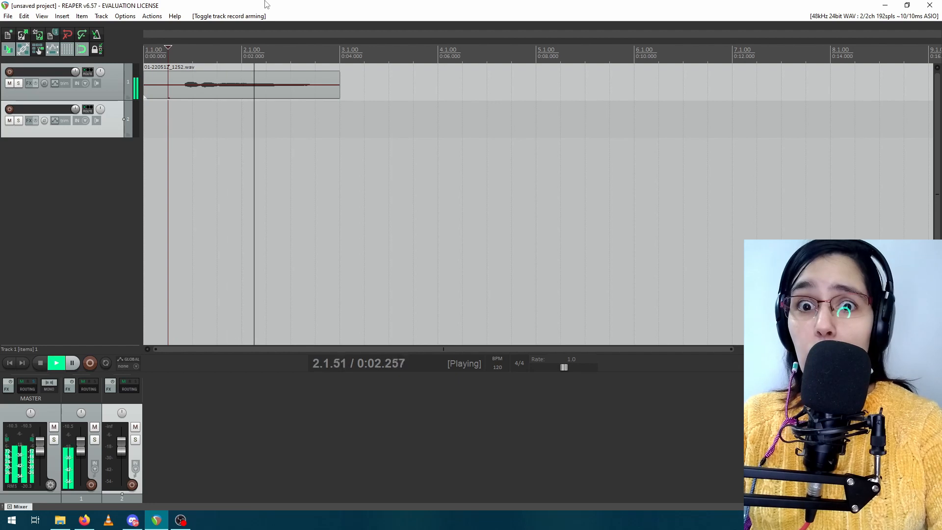
key("space")
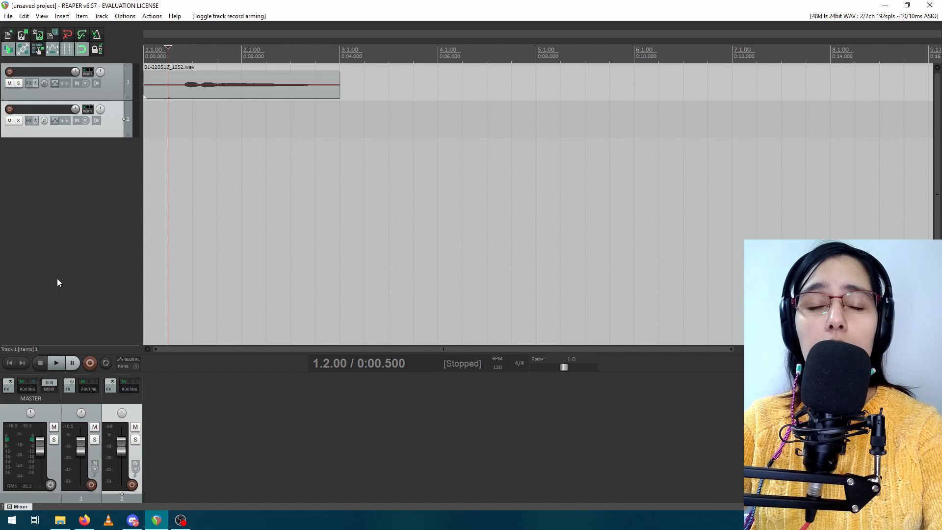
Delete the take from track 1 and record a new, very loud take about 2.8 seconds long in its place.
left_click(144, 92)
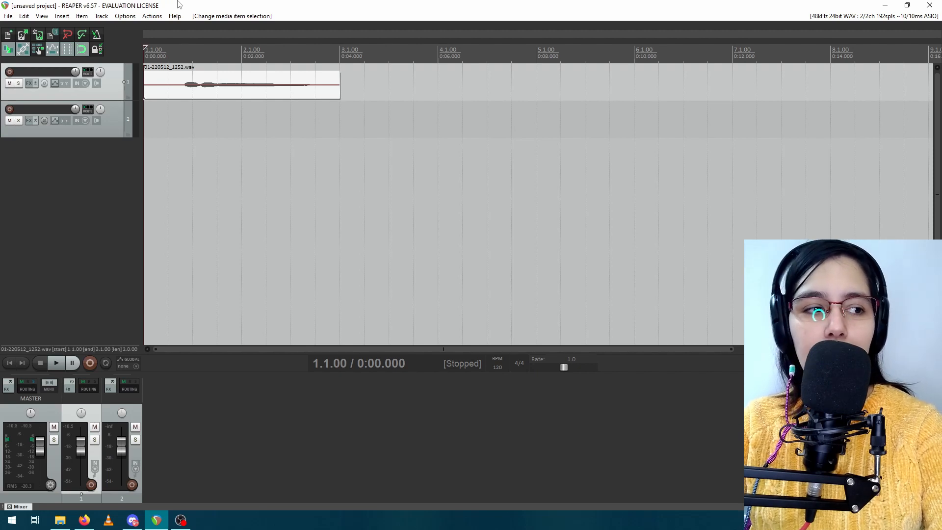
key("Delete")
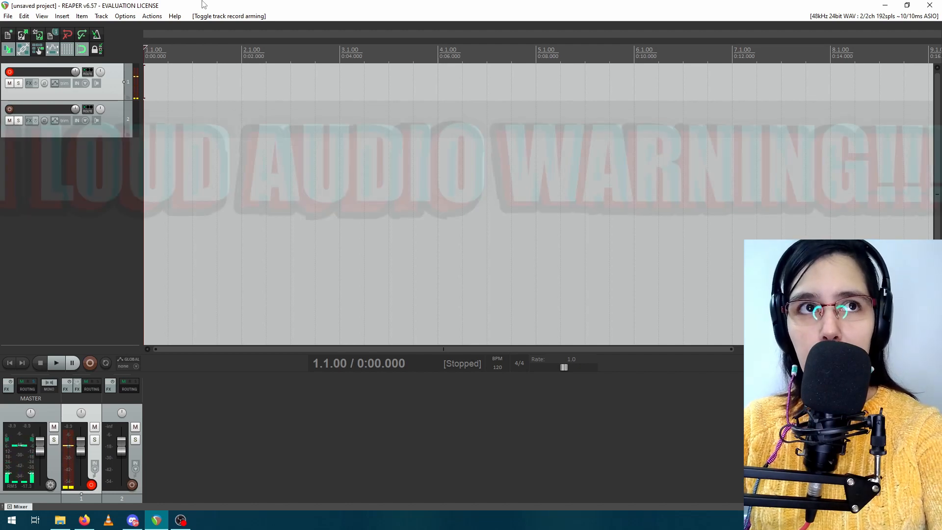
key("ctrl+r")
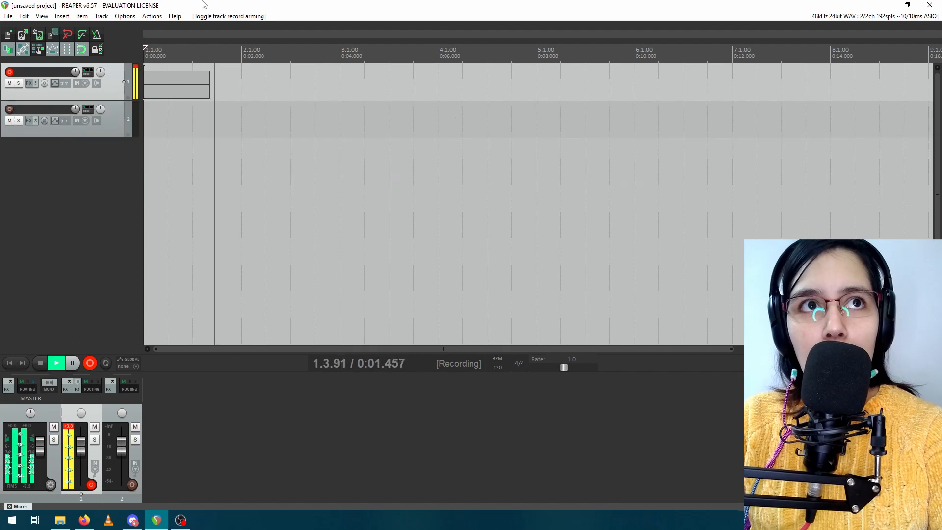
key("ctrl+r")
key("Return")
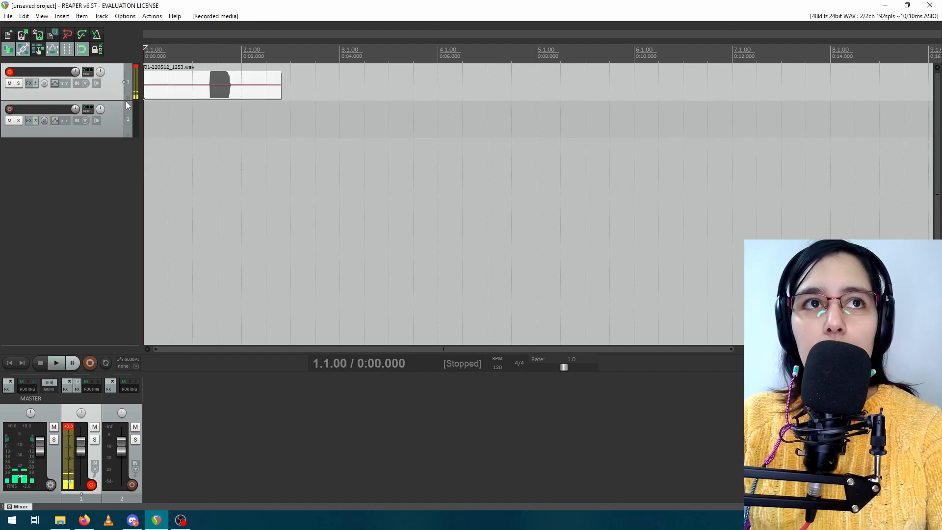
Disarm track 1 and reset its peak meter.
left_click(10, 71)
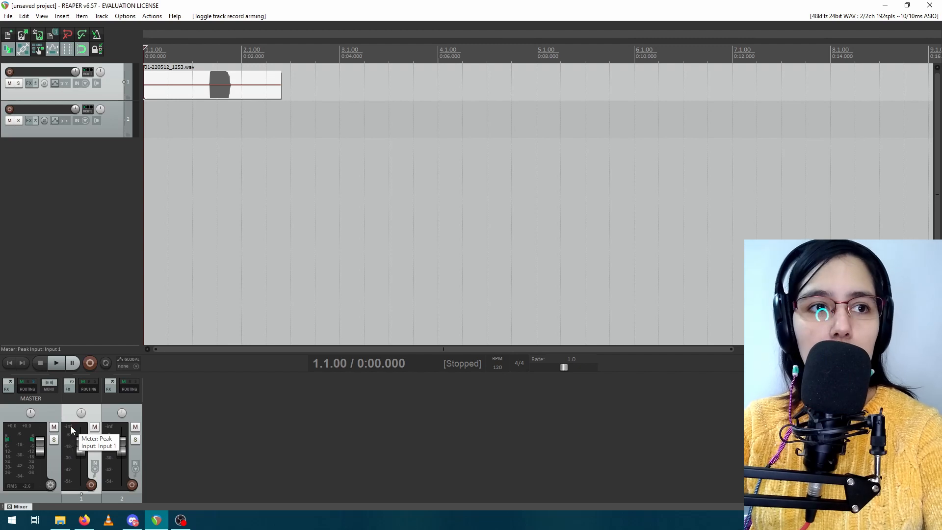
left_click(70, 426)
Lower the volume of the loud recorded item on track 1 to -2.25 dB.
scroll(425, 122, "up", 5)
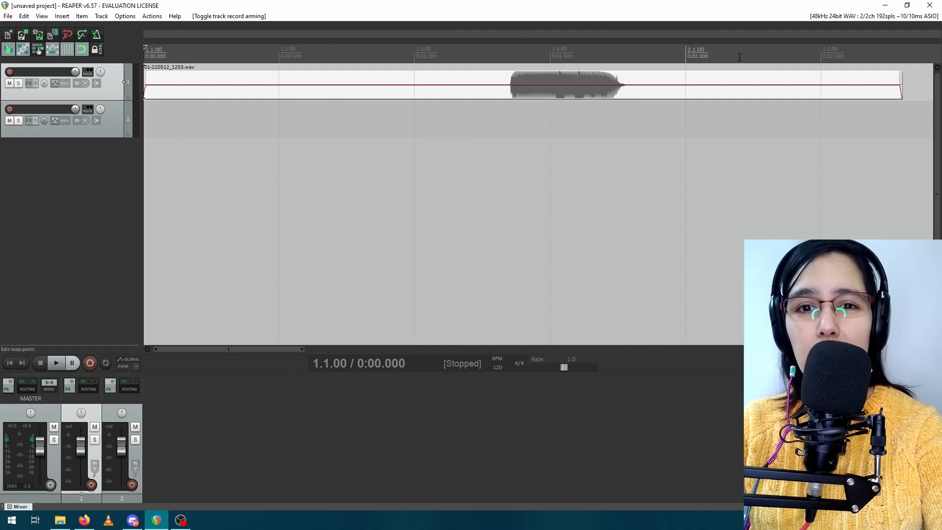
scroll(711, 101, "up", 2)
left_click(763, 108)
scroll(778, 114, "up", 3)
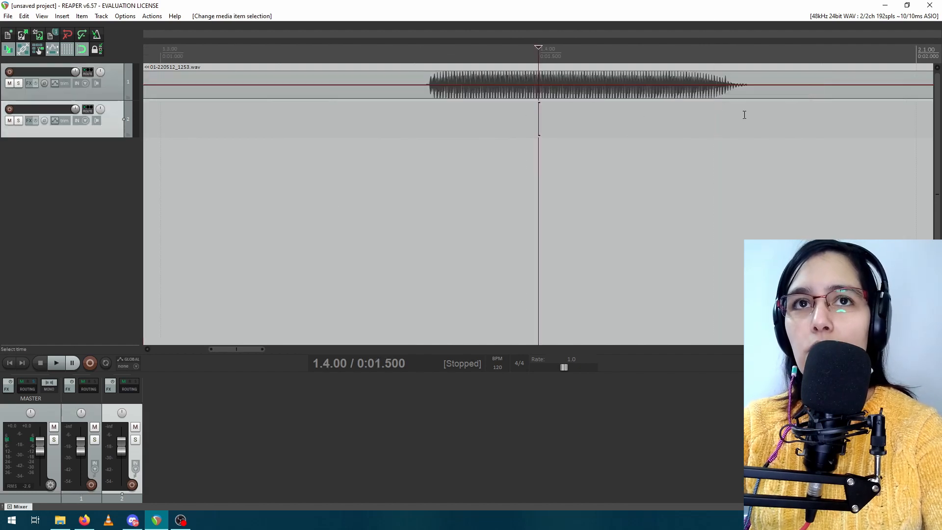
left_click_drag(560, 72, 560, 79)
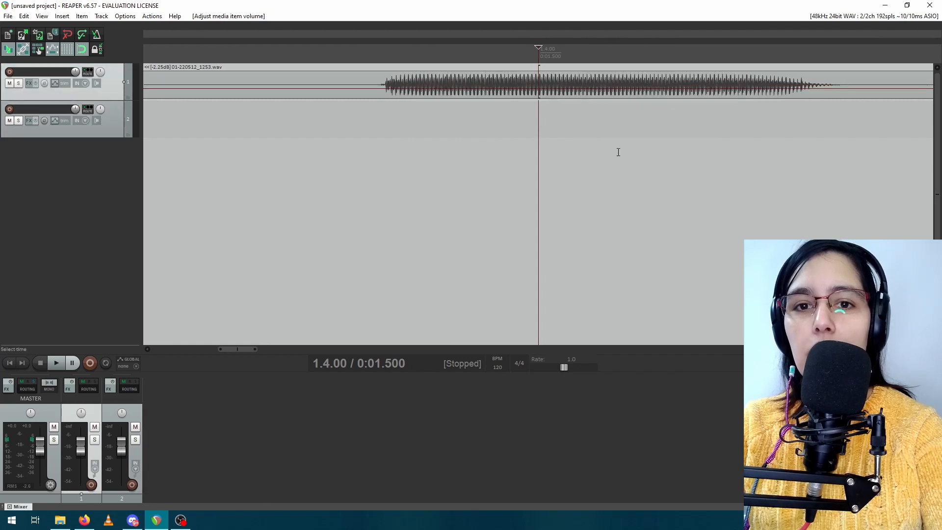
scroll(618, 152, "down", 5)
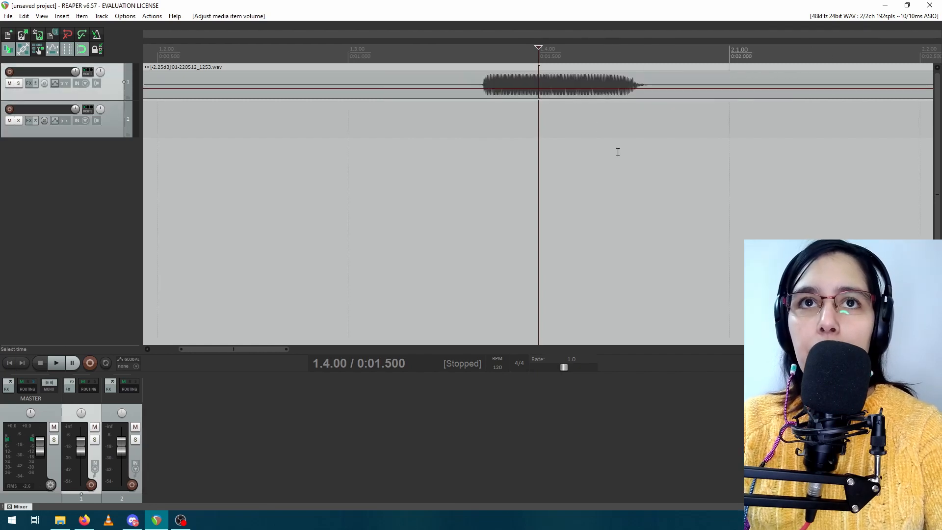
Cut off the silent first second of the loud take and move the remaining item to the project start.
left_click(336, 98)
key("s")
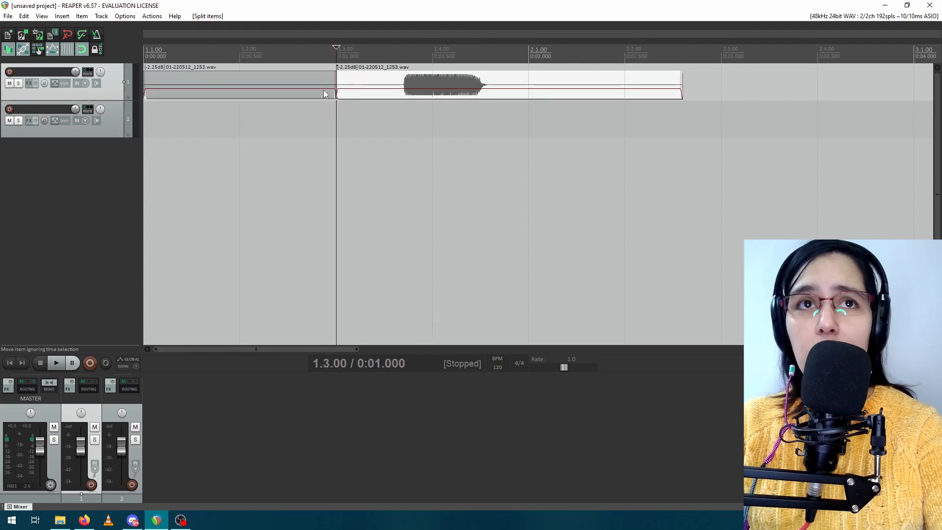
left_click(323, 90)
key("Delete")
left_click_drag(405, 95, 212, 96)
left_click(203, 113)
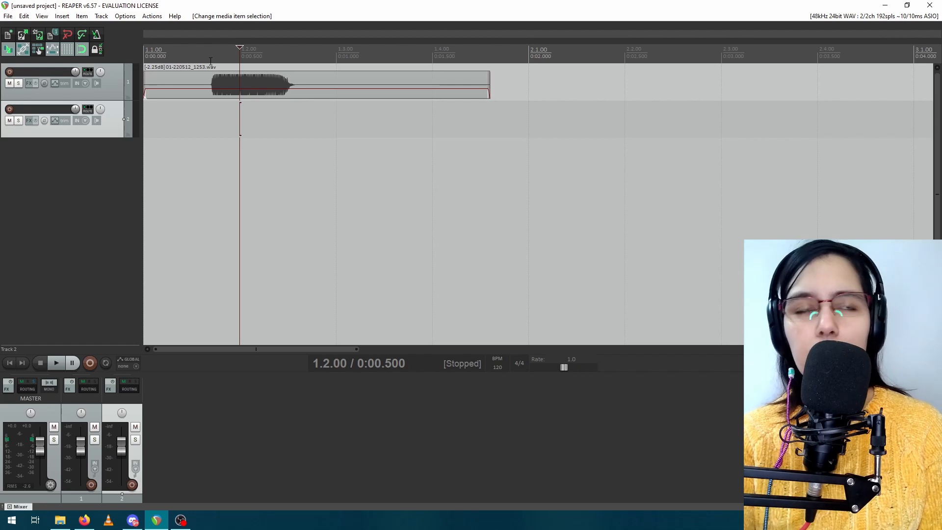
Delete the loud take from track 1 and try to record a new one without arming the track.
left_click(141, 88)
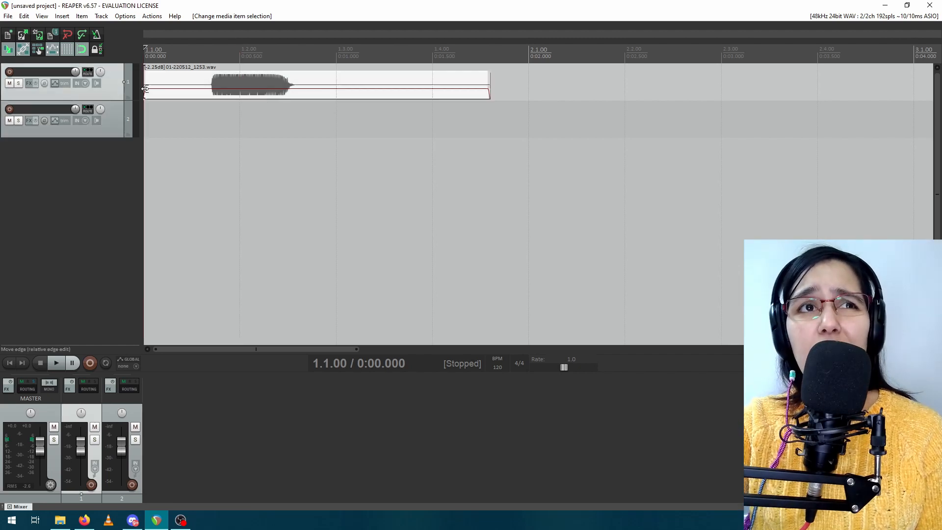
key("Delete")
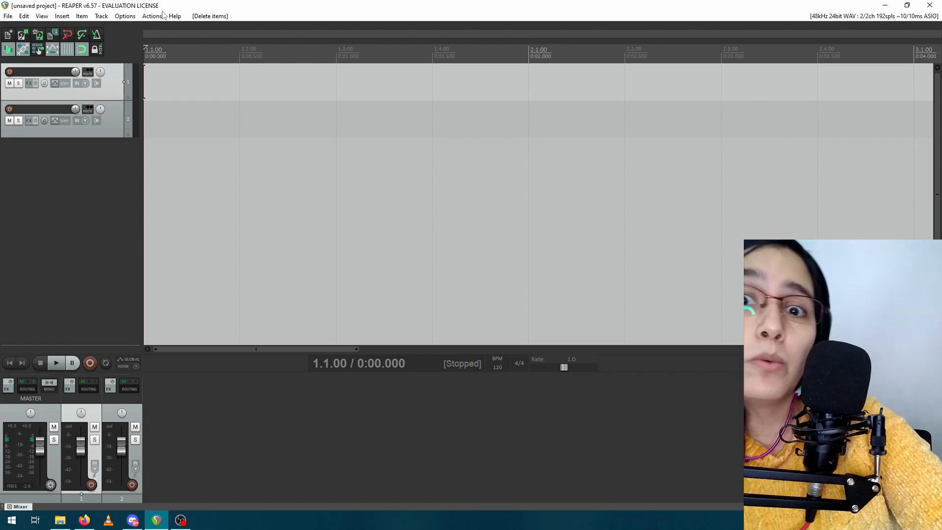
key("ctrl+r")
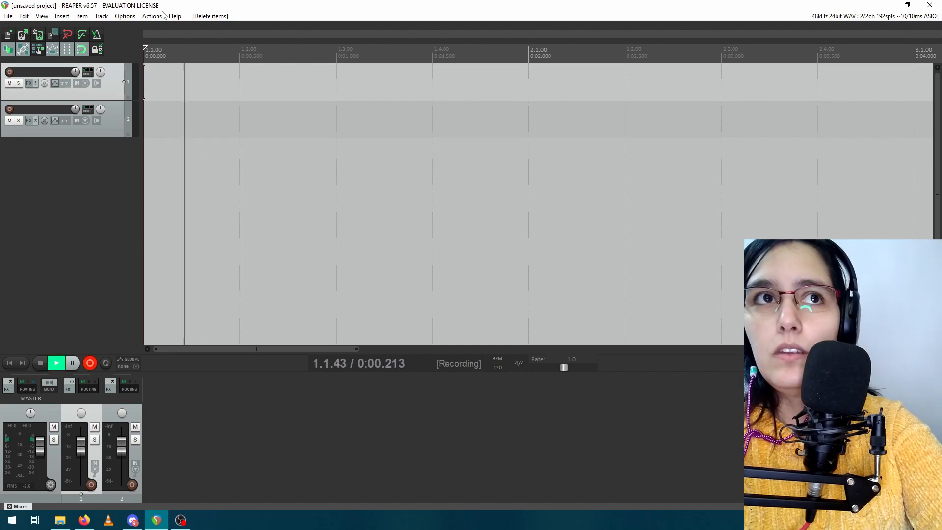
key("space")
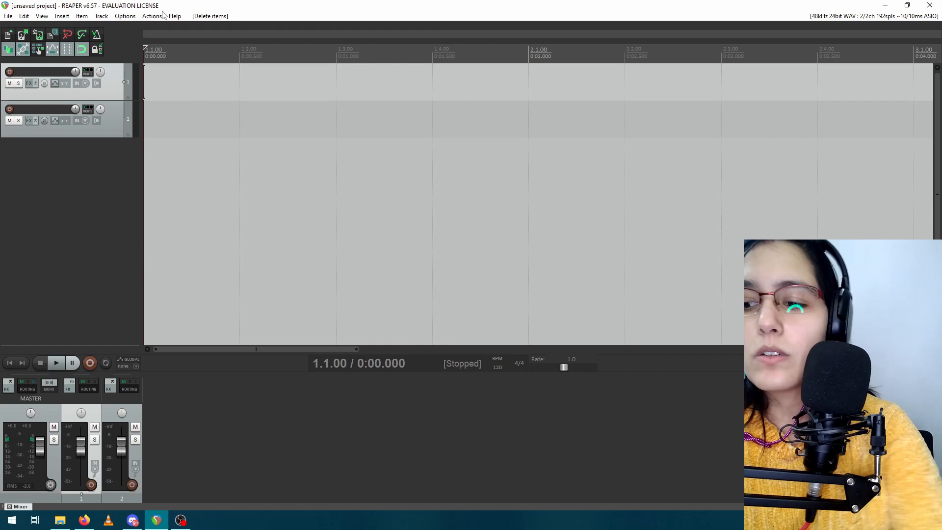
Arm track 1, record a new take of about 15 seconds, and place the edit cursor at 0:10.000.
left_click(9, 71)
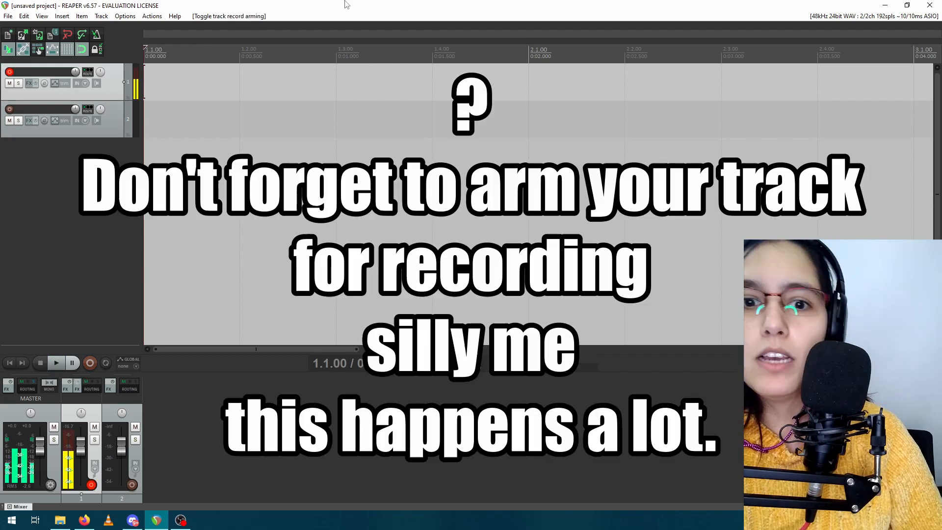
key("ctrl+r")
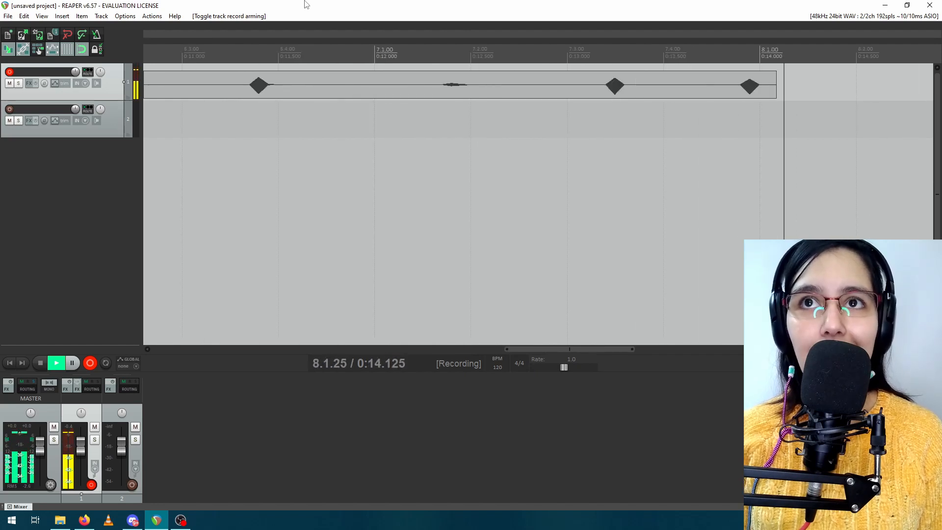
key("space")
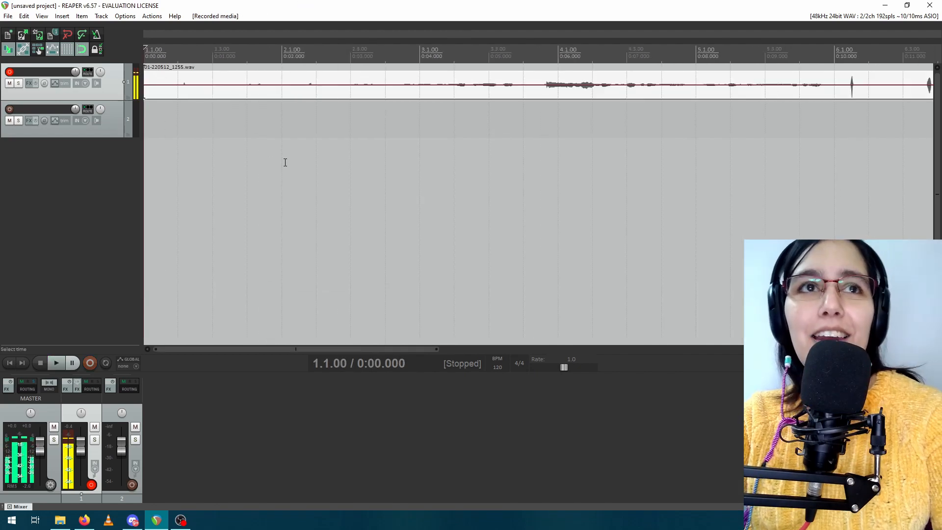
left_click(321, 96)
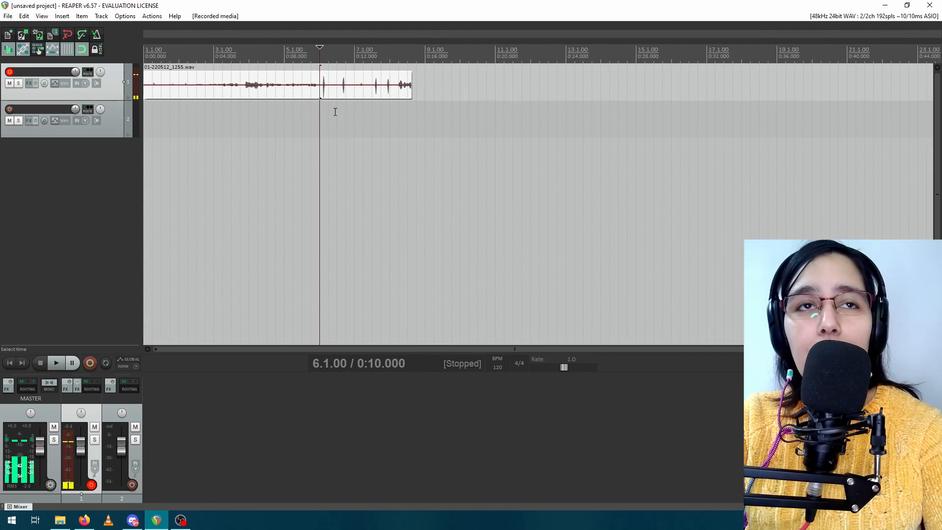
Split the take on track 1 at 0:10.000 and delete the part before it.
scroll(373, 108, "up", 4)
left_click_drag(636, 98, 652, 98)
left_click(658, 94)
key("s")
left_click(611, 96)
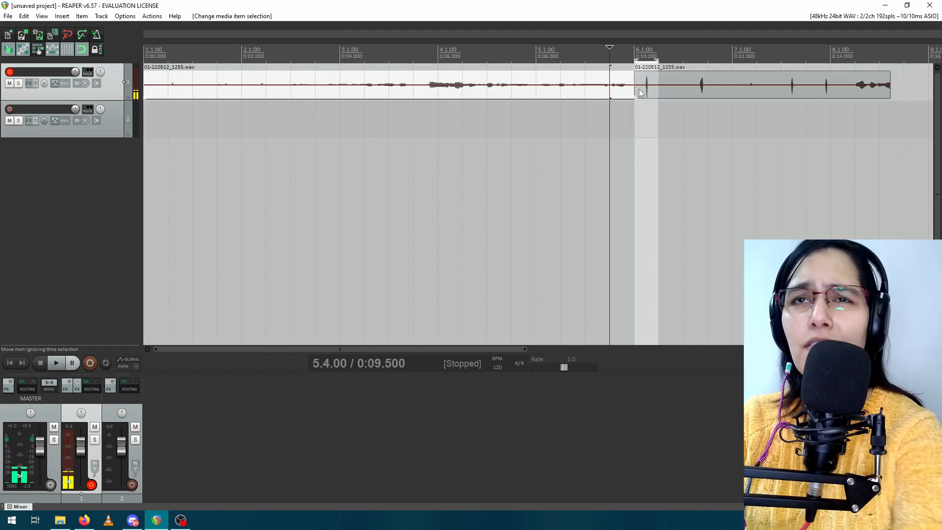
key("Delete")
Split the remaining take at 0:10.500 and delete everything after that point.
left_click(659, 95)
key("s")
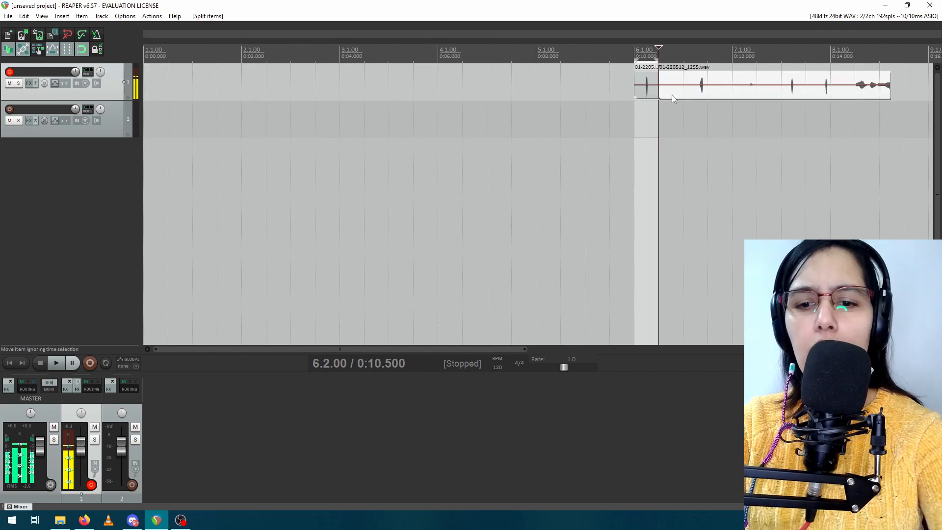
key("Delete")
Move the remaining half-second item to the project start and raise its volume to +13.9 dB.
left_click(682, 98)
left_click_drag(647, 90, 152, 28)
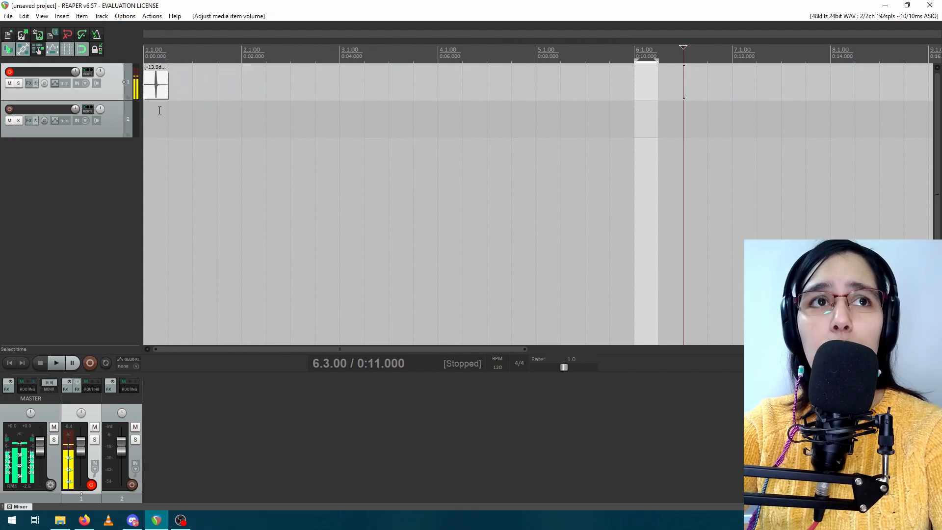
Trim the quiet lead-in off the item so it starts just before the loud burst.
left_click(161, 111)
scroll(163, 114, "up", 10)
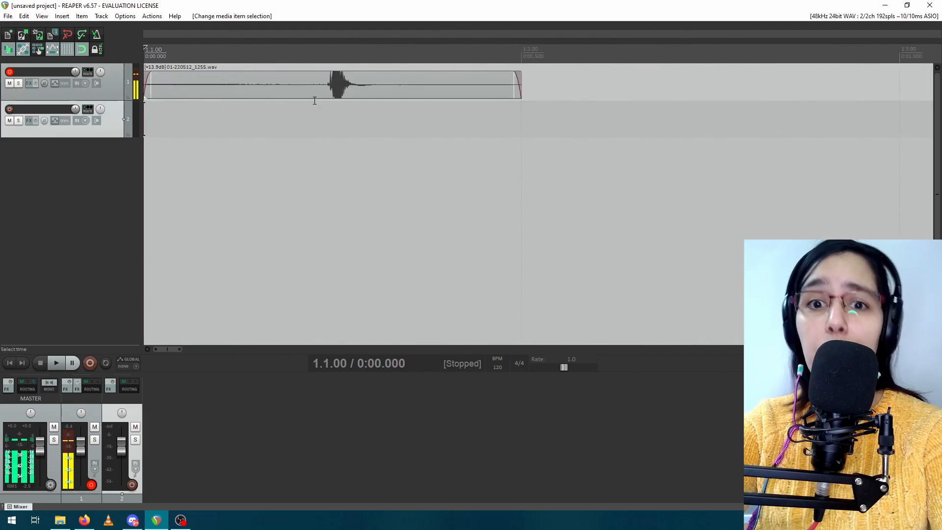
left_click(316, 93)
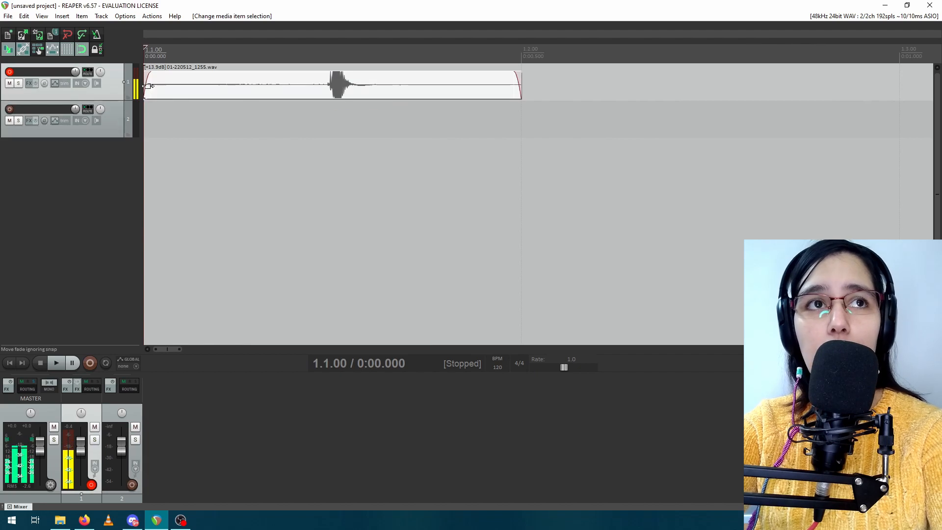
left_click_drag(145, 88, 320, 93)
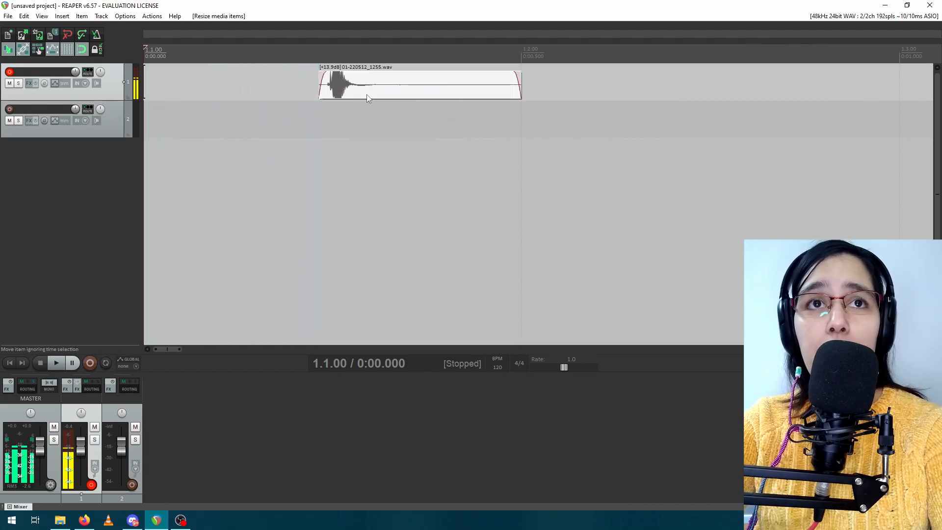
Lower the trimmed item's volume to +2.50 dB and move it to the project start.
left_click(379, 86)
left_click_drag(389, 72, 164, 90)
scroll(225, 133, "down", 5)
left_click(147, 92)
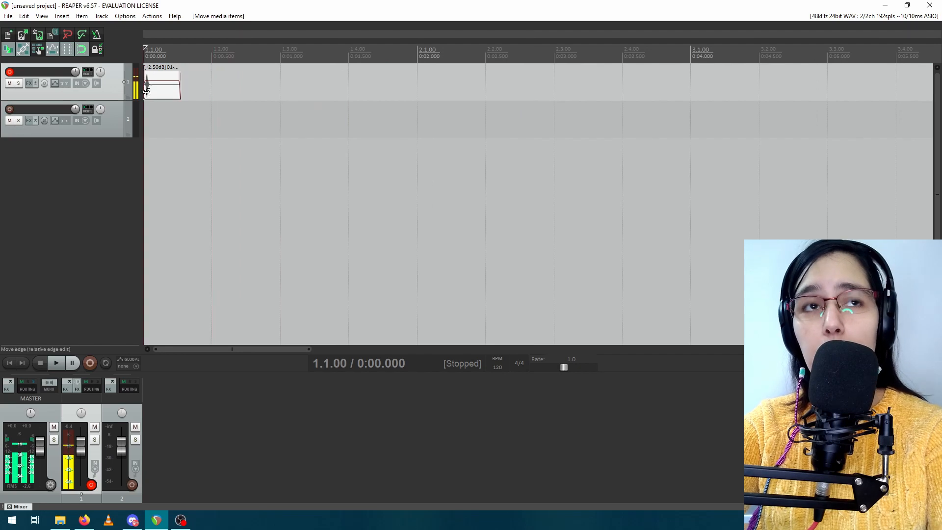
Play back the trimmed item briefly and delete it from track 1.
key("space")
key("space")
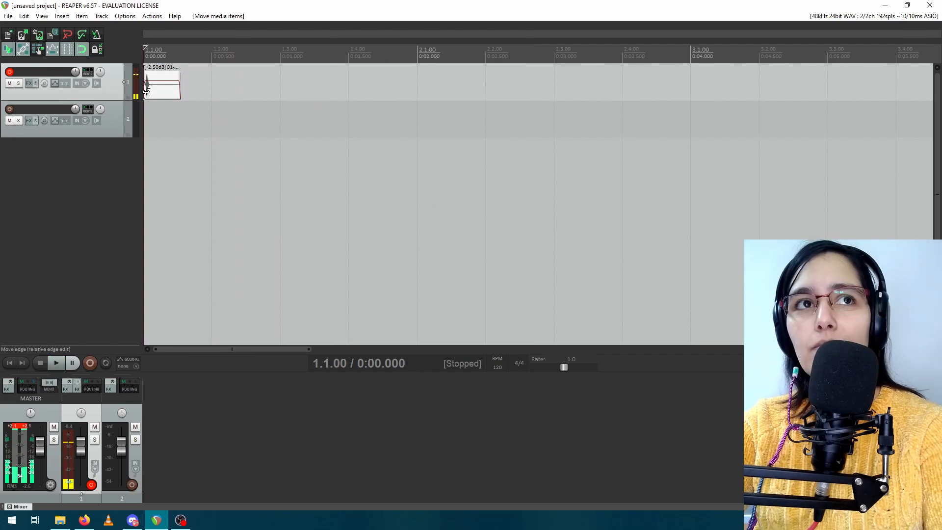
key("Delete")
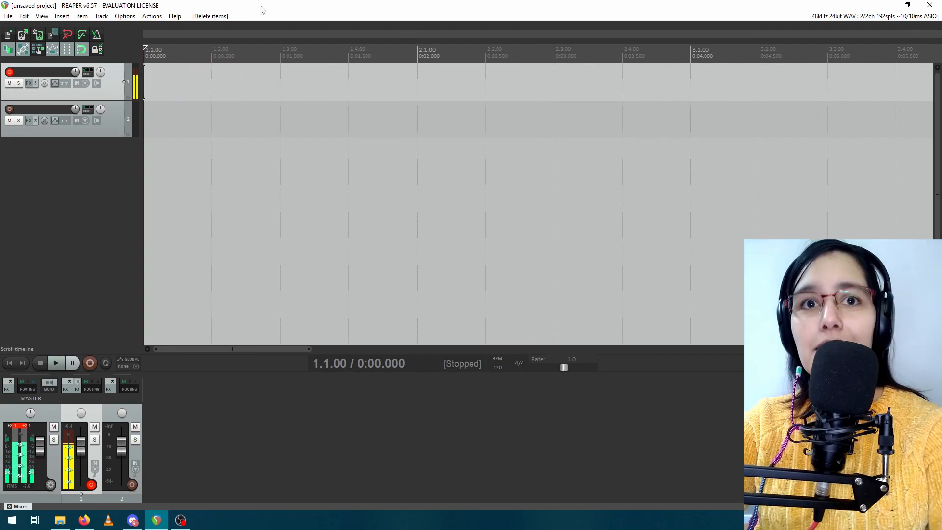